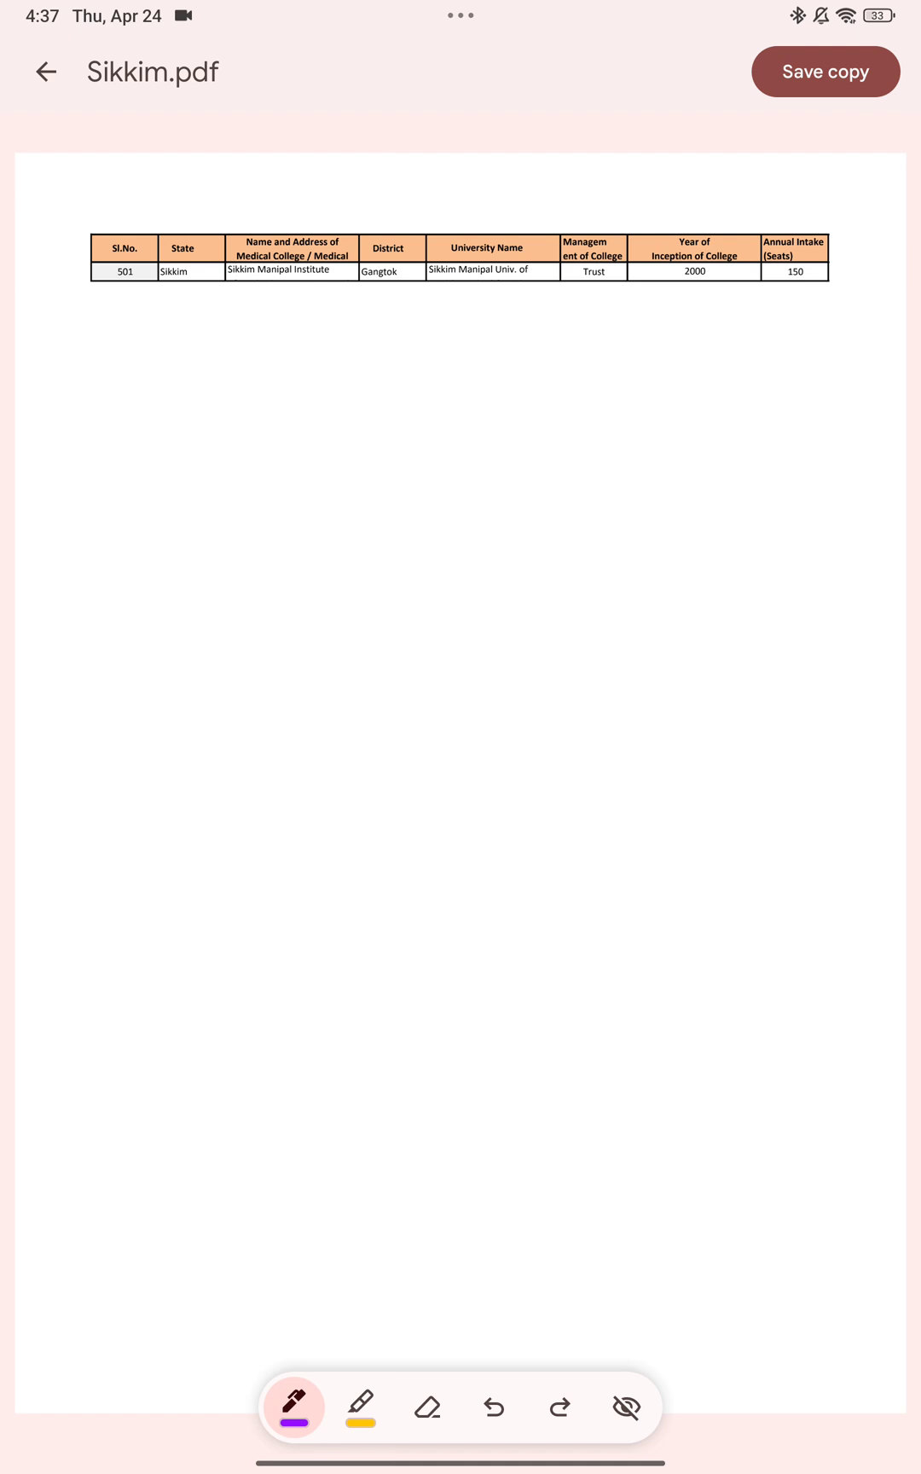
Circle State/Sikkim and the college name cell, with arrows at Gangtok and a tick under the university.
left_click_drag(183, 248, 155, 267)
mouse_move(175, 303)
left_mouse_down()
mouse_move(179, 357)
mouse_move(193, 341)
left_mouse_up()
left_click_drag(237, 284, 227, 281)
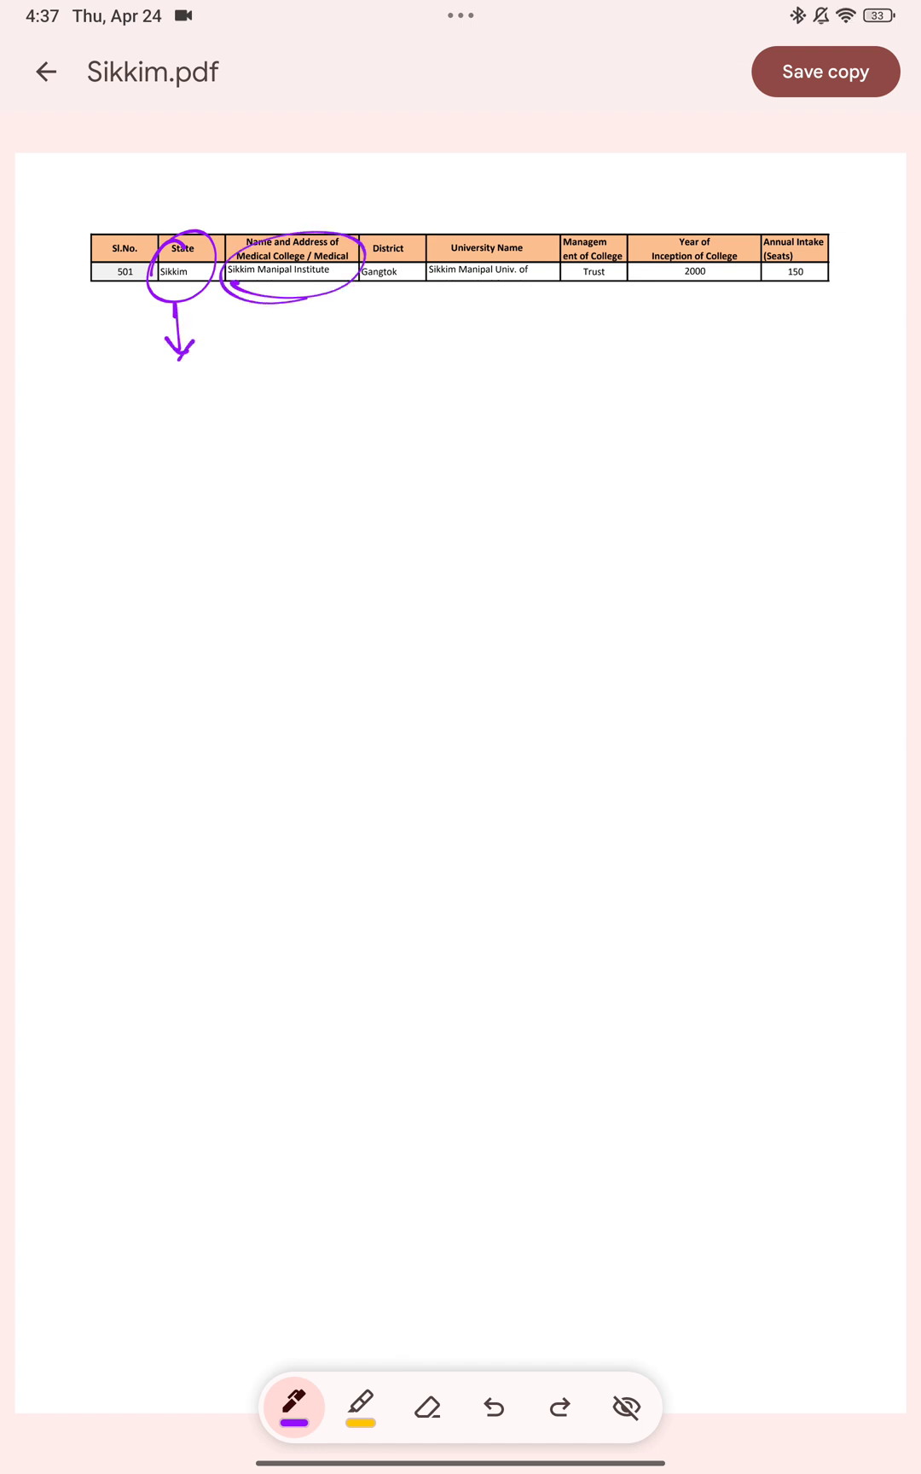
left_click_drag(363, 298, 407, 283)
mouse_move(475, 292)
left_mouse_down()
mouse_move(526, 285)
mouse_move(482, 308)
left_mouse_up()
Circle the Trust cell, arrow down from it and write an underlined 'Pvt' note below.
mouse_move(604, 246)
left_mouse_down()
mouse_move(567, 268)
mouse_move(583, 385)
mouse_move(601, 364)
mouse_move(568, 461)
left_mouse_up()
mouse_move(574, 415)
left_mouse_down()
mouse_move(574, 436)
mouse_move(604, 432)
left_mouse_up()
left_click_drag(611, 405, 627, 428)
mouse_move(559, 465)
left_mouse_down()
mouse_move(644, 460)
mouse_move(636, 479)
left_mouse_up()
mouse_move(580, 453)
left_mouse_down()
mouse_move(530, 465)
mouse_move(525, 490)
left_mouse_up()
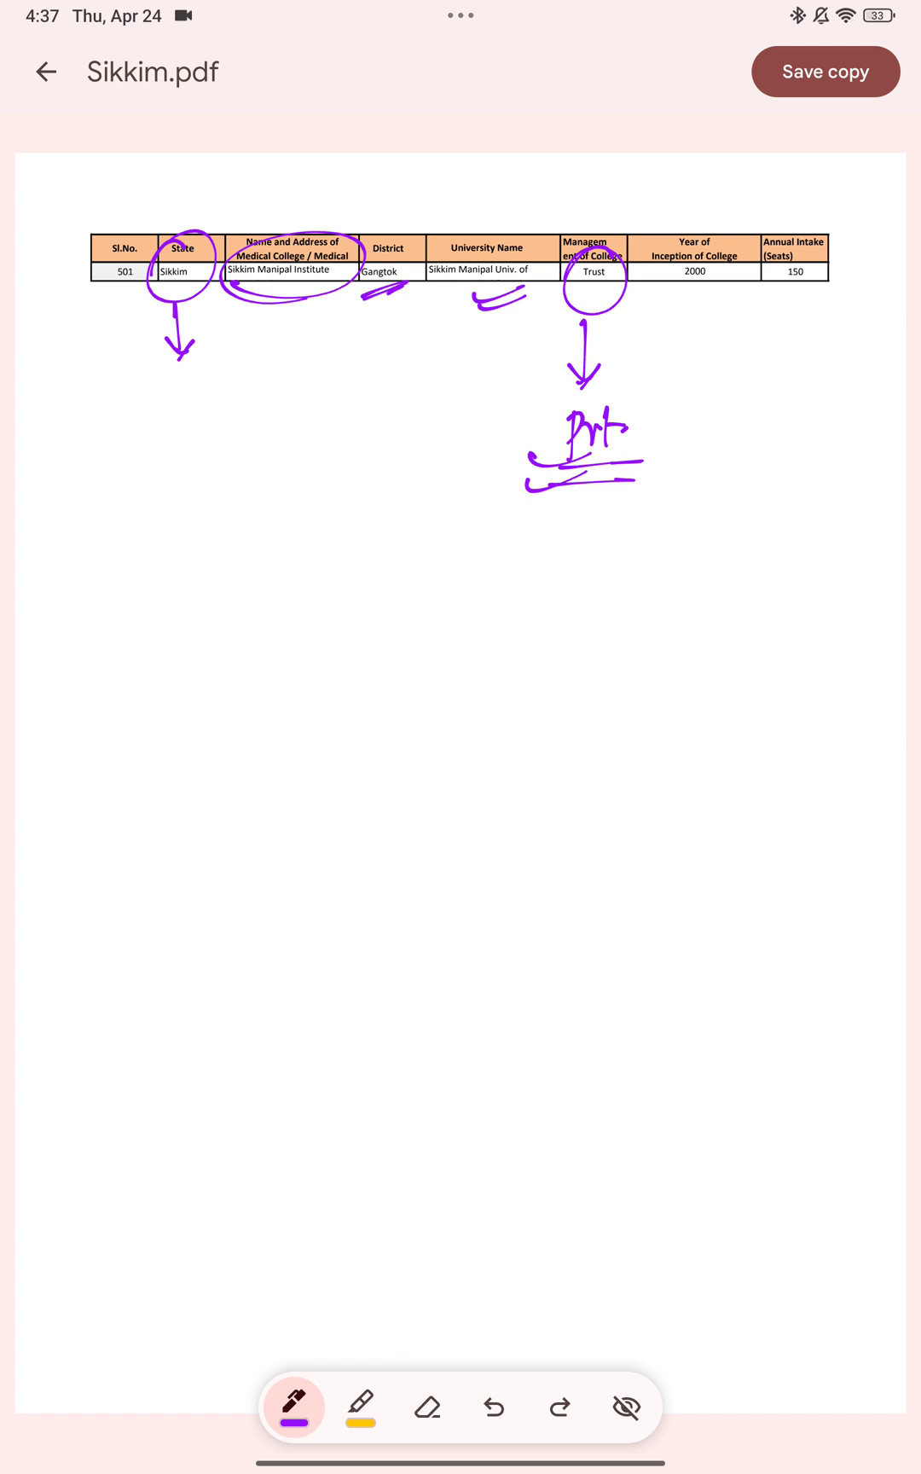
Draw a dotted arrow under the 2000 cell and circle the 150 intake cell.
left_click_drag(696, 287, 696, 333)
left_click_drag(691, 314, 713, 313)
left_click(706, 336)
mouse_move(817, 244)
left_mouse_down()
mouse_move(769, 297)
mouse_move(793, 424)
left_mouse_up()
Arrow down to a circled, underlined handwritten 150, and arrow under the college name column.
mouse_move(782, 401)
left_mouse_down()
mouse_move(793, 426)
mouse_move(747, 504)
left_mouse_up()
mouse_move(786, 463)
left_mouse_down()
mouse_move(767, 500)
mouse_move(800, 473)
left_mouse_up()
mouse_move(740, 514)
left_mouse_down()
mouse_move(773, 506)
mouse_move(761, 437)
left_mouse_up()
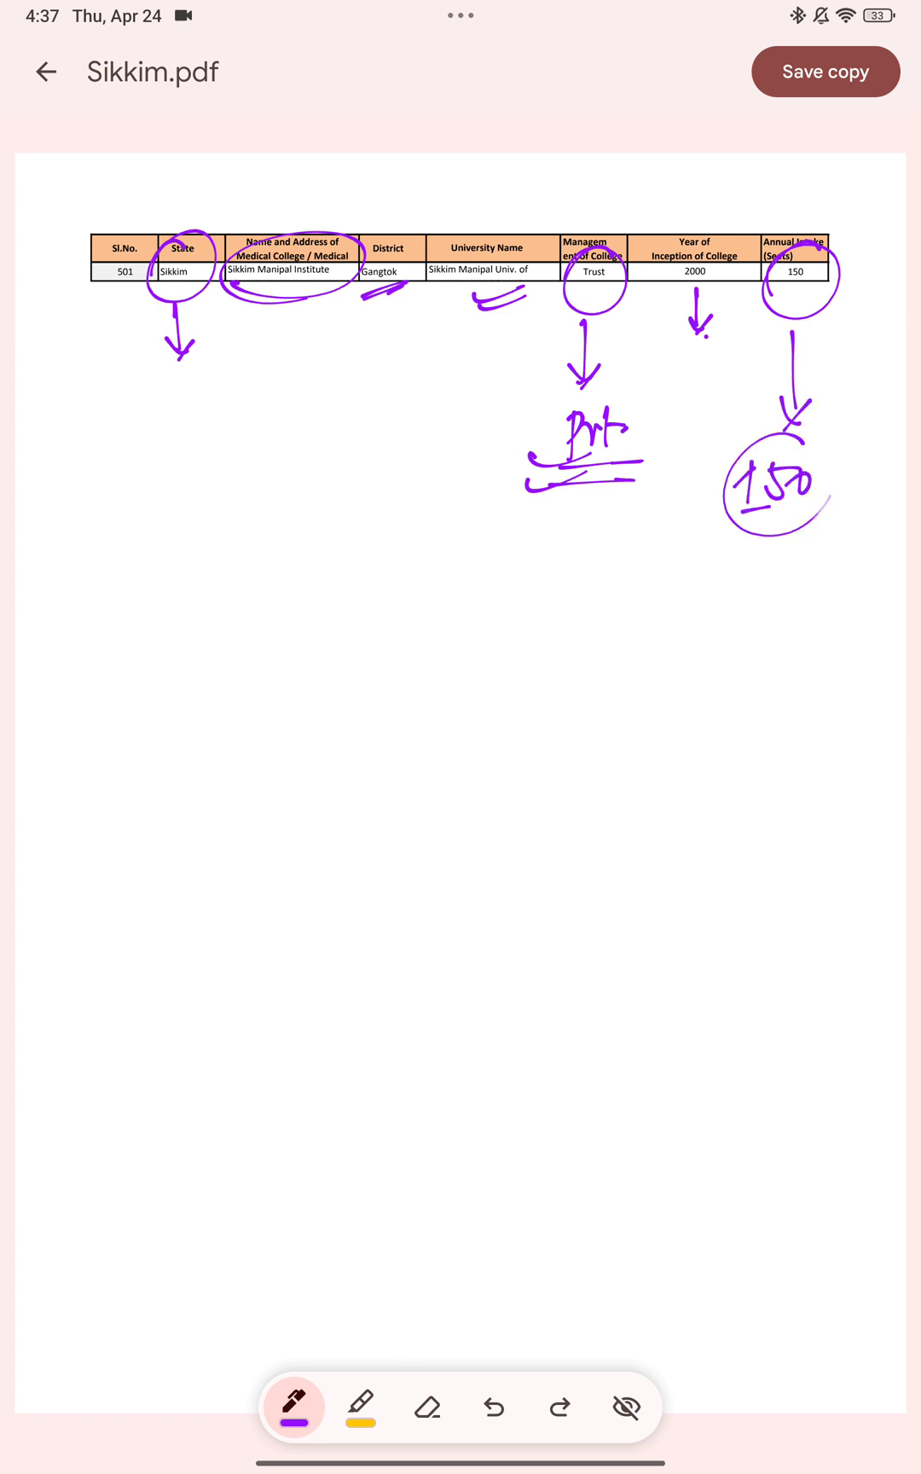
mouse_move(708, 556)
left_mouse_down()
mouse_move(825, 543)
mouse_move(826, 559)
left_mouse_up()
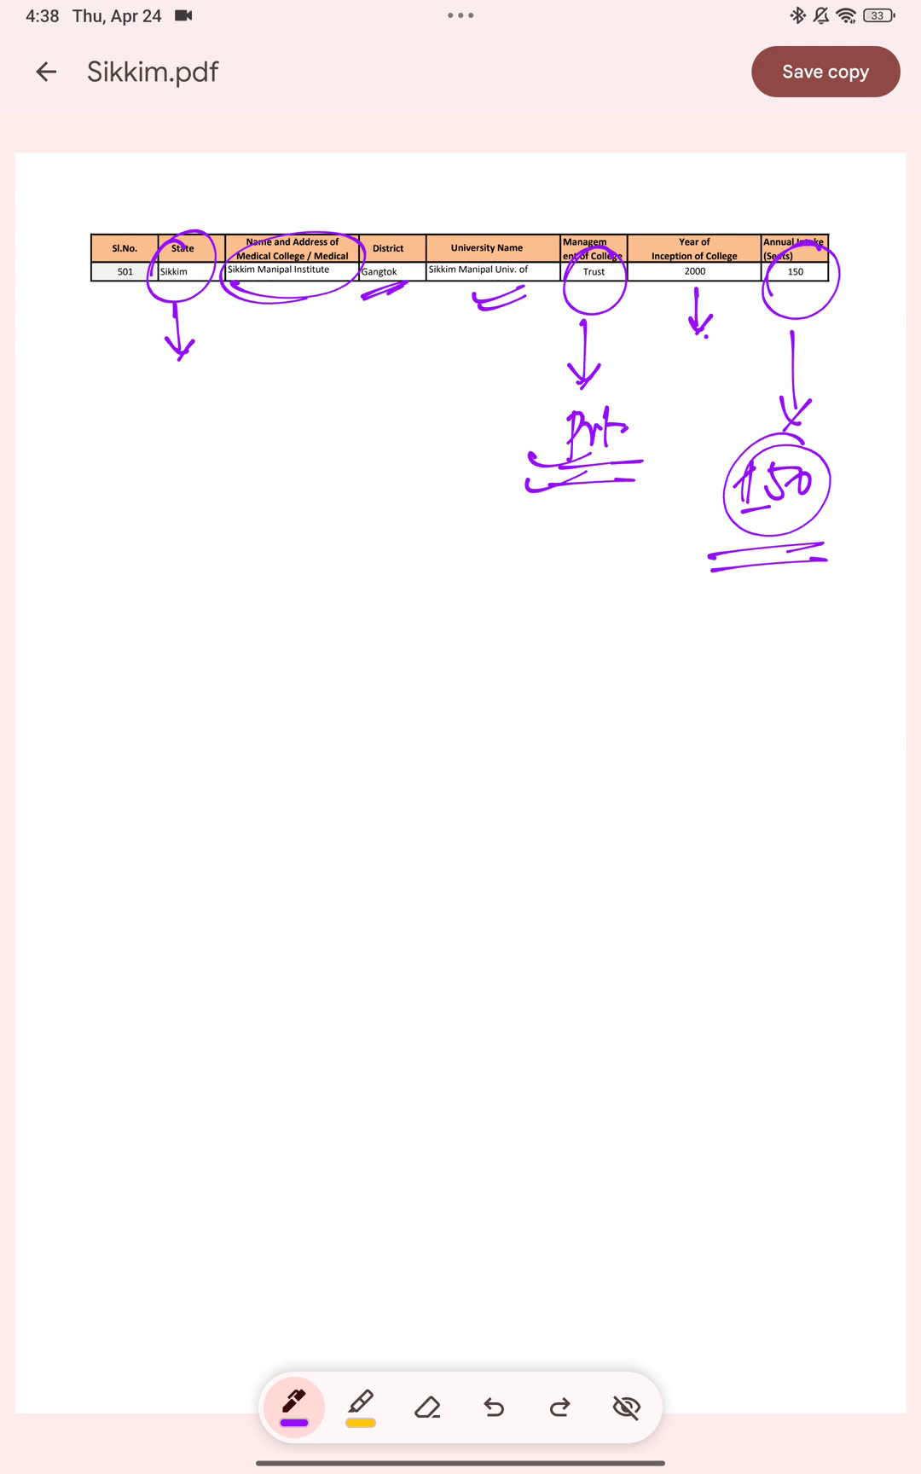
mouse_move(283, 318)
left_mouse_down()
mouse_move(283, 394)
mouse_move(299, 375)
left_mouse_up()
Double-underline the name arrow and write a first circled number with 'MCC' below the table.
mouse_move(236, 431)
left_mouse_down()
mouse_move(322, 423)
mouse_move(320, 436)
left_mouse_up()
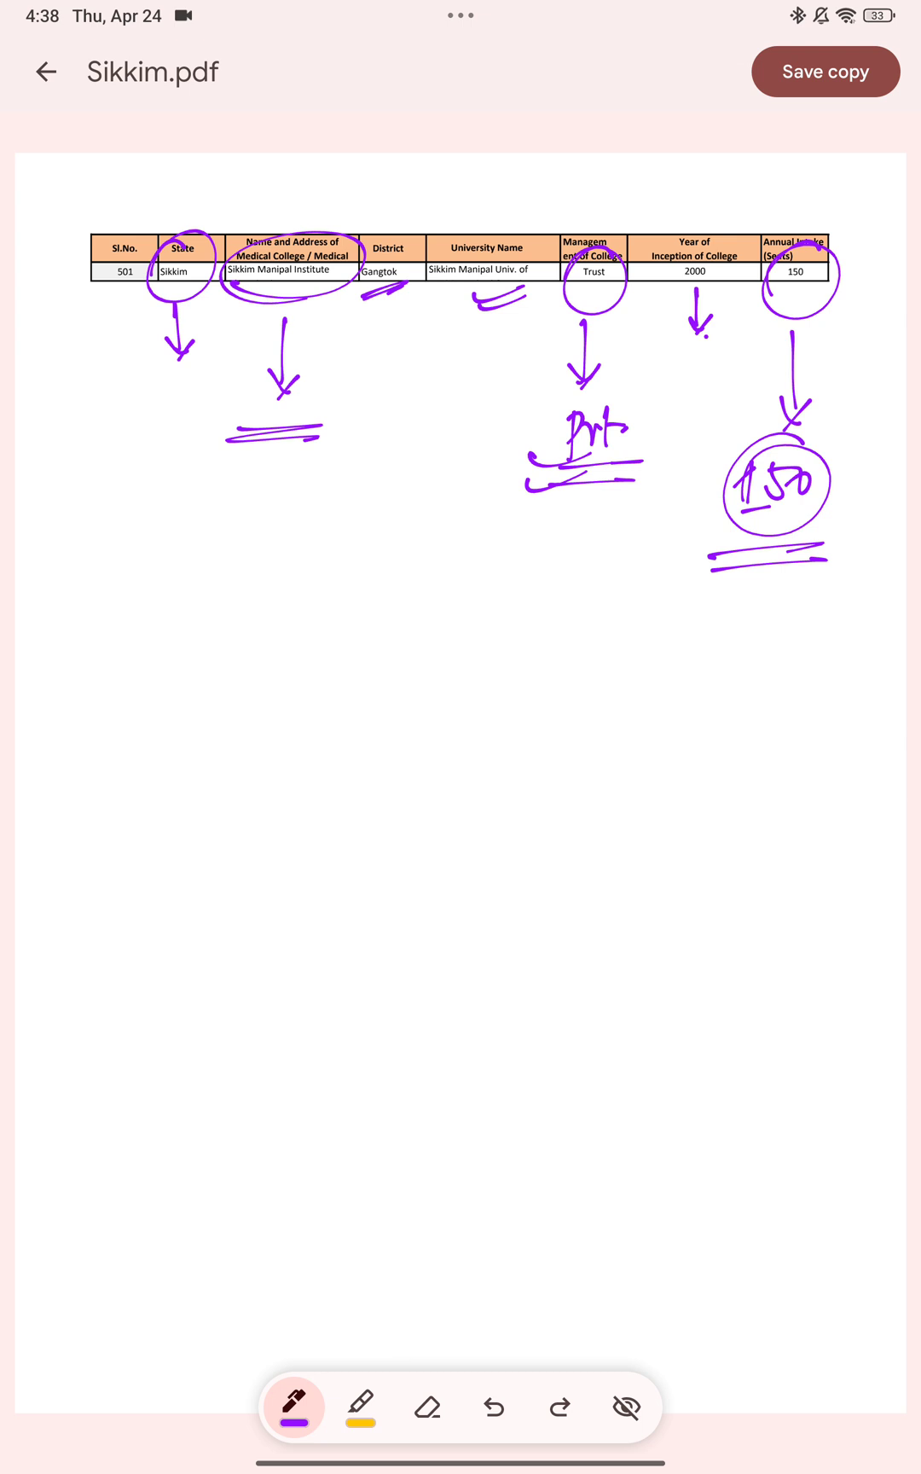
mouse_move(116, 593)
left_mouse_down()
mouse_move(142, 579)
mouse_move(144, 633)
left_mouse_up()
left_click_drag(148, 574, 149, 578)
mouse_move(232, 629)
left_mouse_down()
mouse_move(256, 599)
mouse_move(304, 627)
left_mouse_up()
left_click_drag(335, 604, 333, 628)
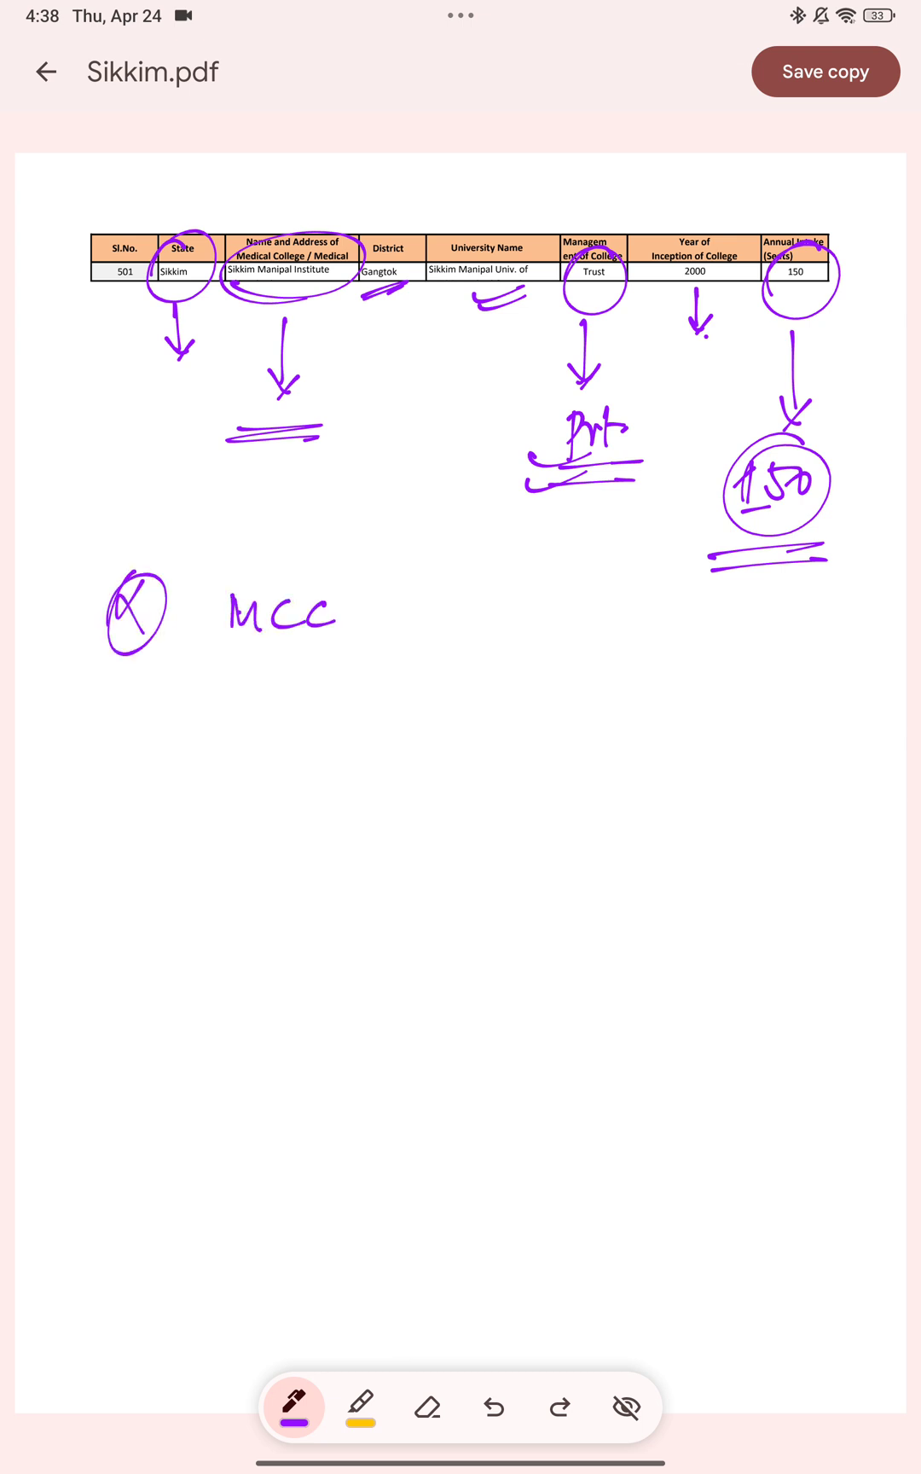
Write a second circled number with a ticked, underlined 'State' note beneath it.
mouse_move(149, 680)
left_mouse_down()
mouse_move(129, 733)
mouse_move(129, 668)
left_mouse_up()
left_click_drag(124, 779, 207, 764)
left_click_drag(273, 691, 266, 730)
mouse_move(287, 688)
left_mouse_down()
mouse_move(313, 727)
mouse_move(368, 723)
mouse_move(327, 701)
left_mouse_up()
left_click_drag(387, 699, 405, 696)
left_click_drag(283, 761, 388, 748)
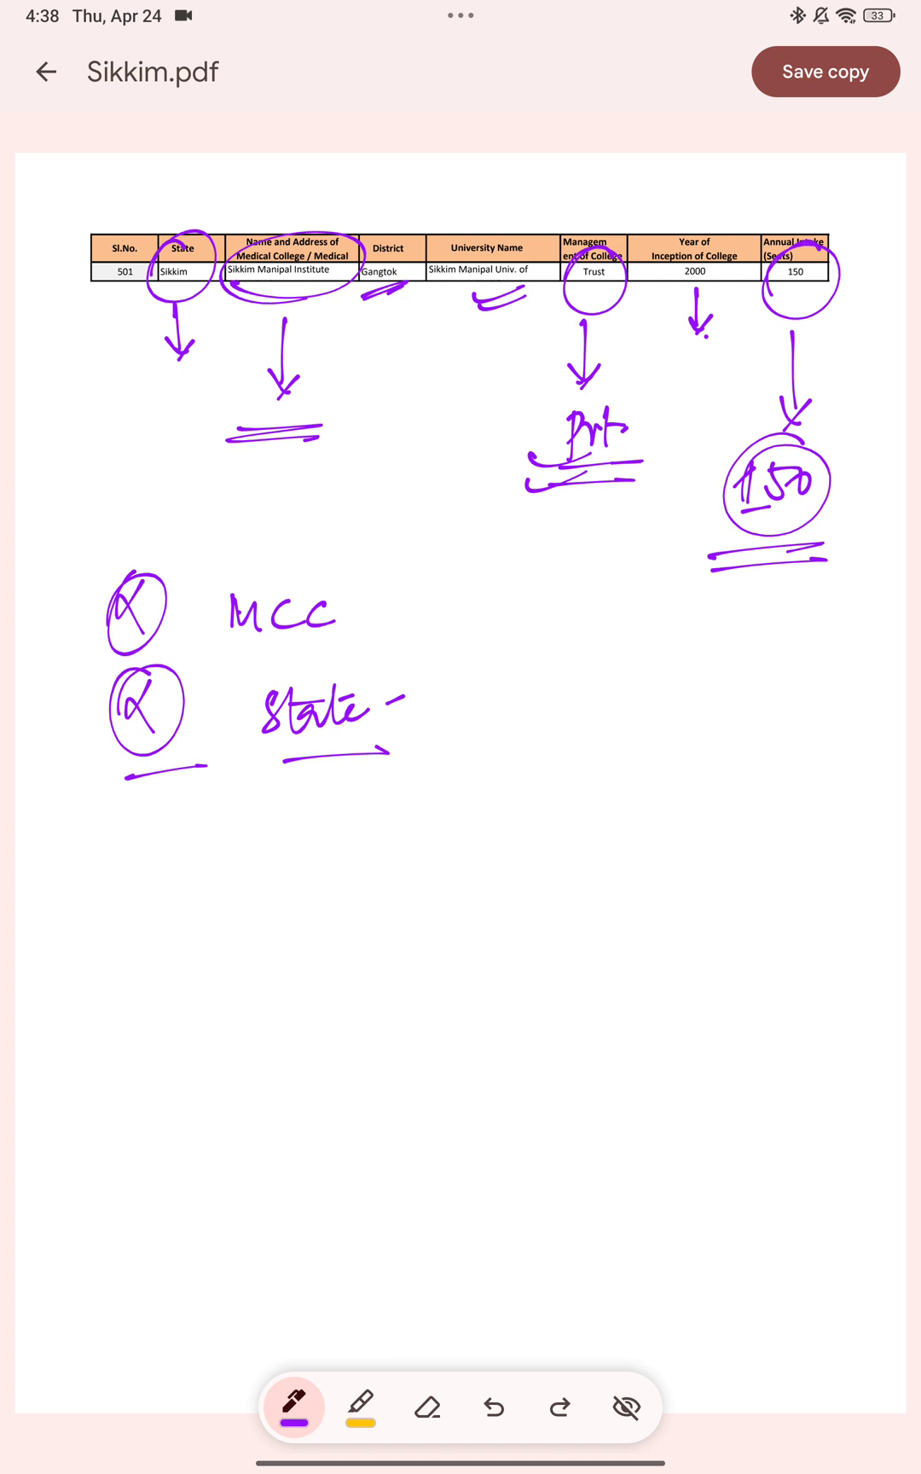
Write an 'Info' heading below the State note with two underlines.
mouse_move(521, 755)
left_mouse_down()
mouse_move(515, 804)
mouse_move(572, 783)
mouse_move(598, 786)
left_mouse_up()
left_click_drag(611, 788, 624, 782)
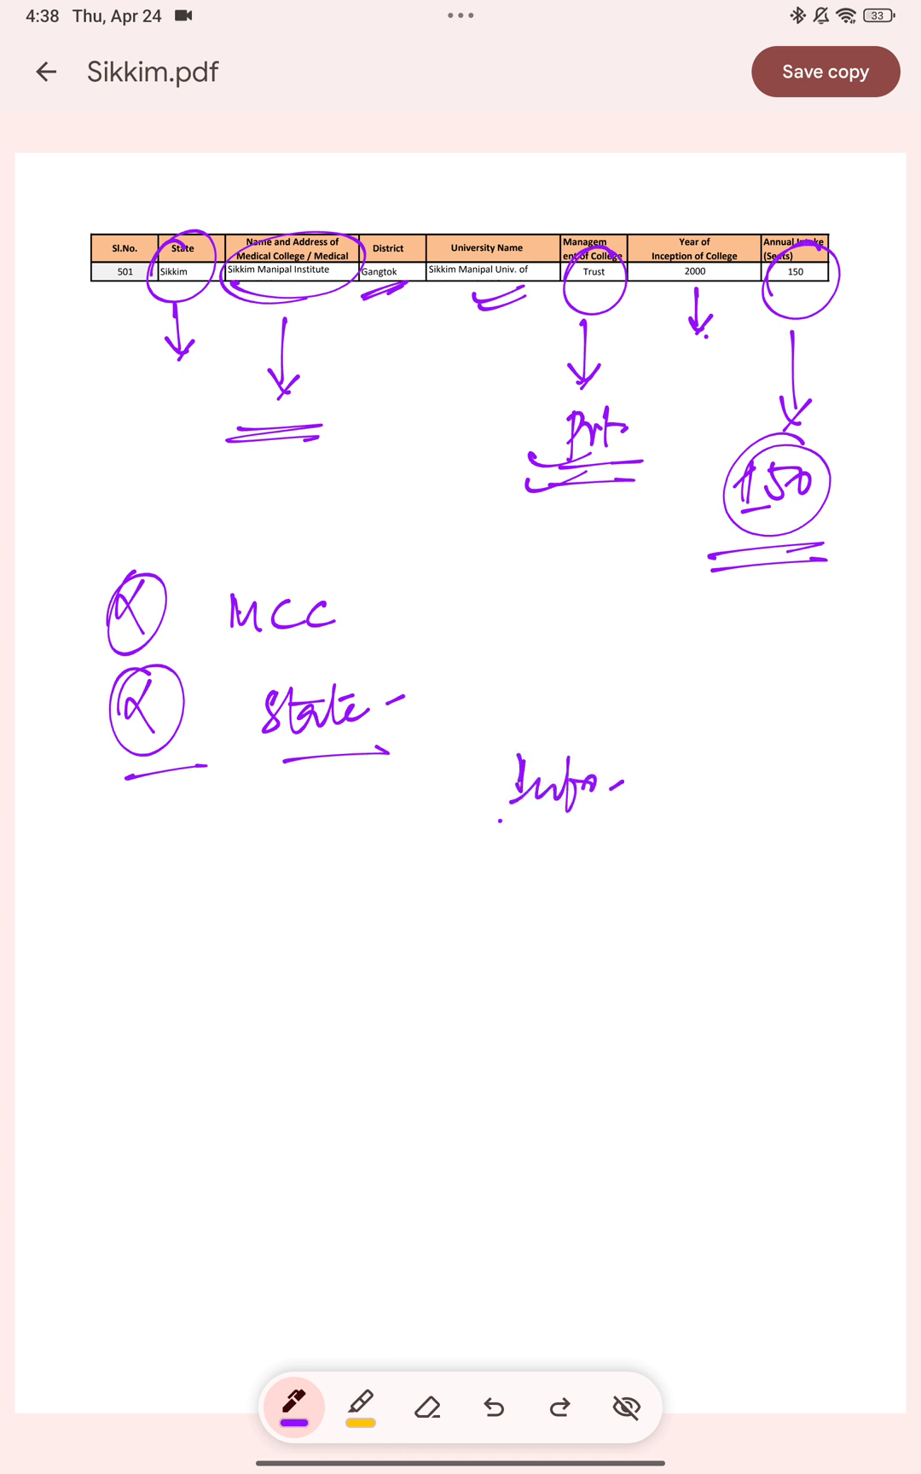
left_click_drag(499, 822, 634, 816)
left_click_drag(507, 844, 636, 839)
Write 'Fee – very high' with high double-underlined, and underline the Sikkim Manipal entry.
left_click_drag(501, 881, 496, 933)
mouse_move(488, 911)
left_mouse_down()
mouse_move(584, 921)
mouse_move(535, 884)
left_mouse_up()
left_click_drag(615, 917, 662, 916)
mouse_move(668, 897)
left_mouse_down()
mouse_move(689, 931)
mouse_move(709, 909)
mouse_move(740, 909)
mouse_move(731, 967)
left_mouse_up()
mouse_move(780, 885)
left_mouse_down()
mouse_move(774, 920)
mouse_move(808, 909)
left_mouse_up()
mouse_move(822, 910)
left_mouse_down()
mouse_move(806, 958)
mouse_move(876, 910)
left_mouse_up()
mouse_move(761, 944)
left_mouse_down()
mouse_move(857, 942)
mouse_move(856, 955)
left_mouse_up()
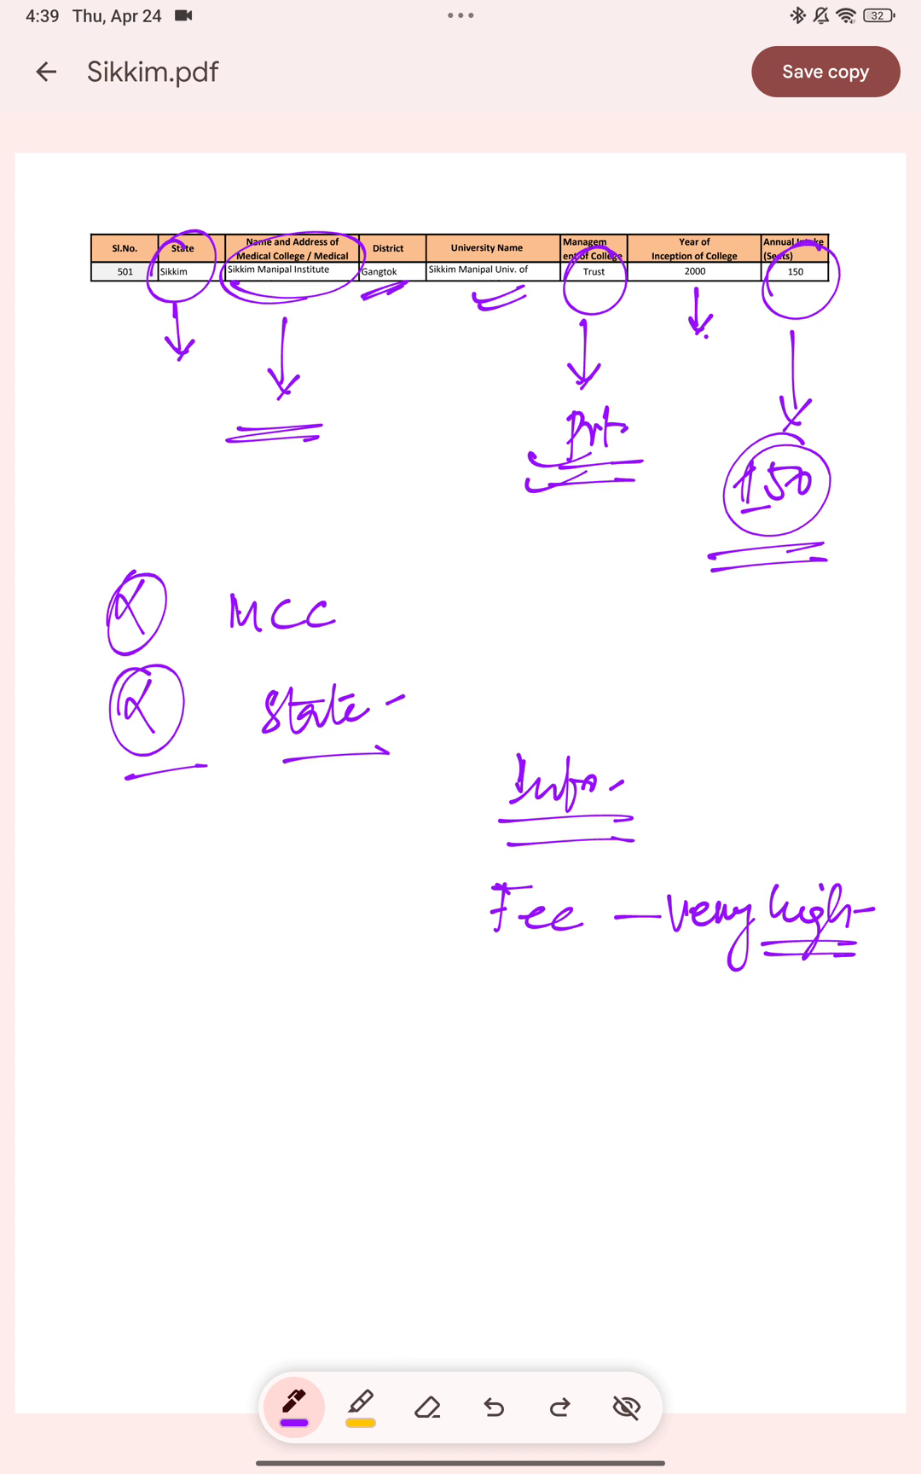
left_click_drag(235, 305, 326, 308)
Write a double-underlined circled 4 with an underlined 'KMC' note beside it.
mouse_move(100, 873)
left_mouse_down()
mouse_move(84, 905)
mouse_move(105, 915)
left_mouse_up()
left_click_drag(96, 860, 111, 858)
mouse_move(60, 964)
left_mouse_down()
mouse_move(140, 945)
mouse_move(150, 951)
left_mouse_up()
left_click_drag(196, 875, 198, 912)
mouse_move(225, 879)
left_mouse_down()
mouse_move(225, 919)
mouse_move(322, 907)
left_mouse_up()
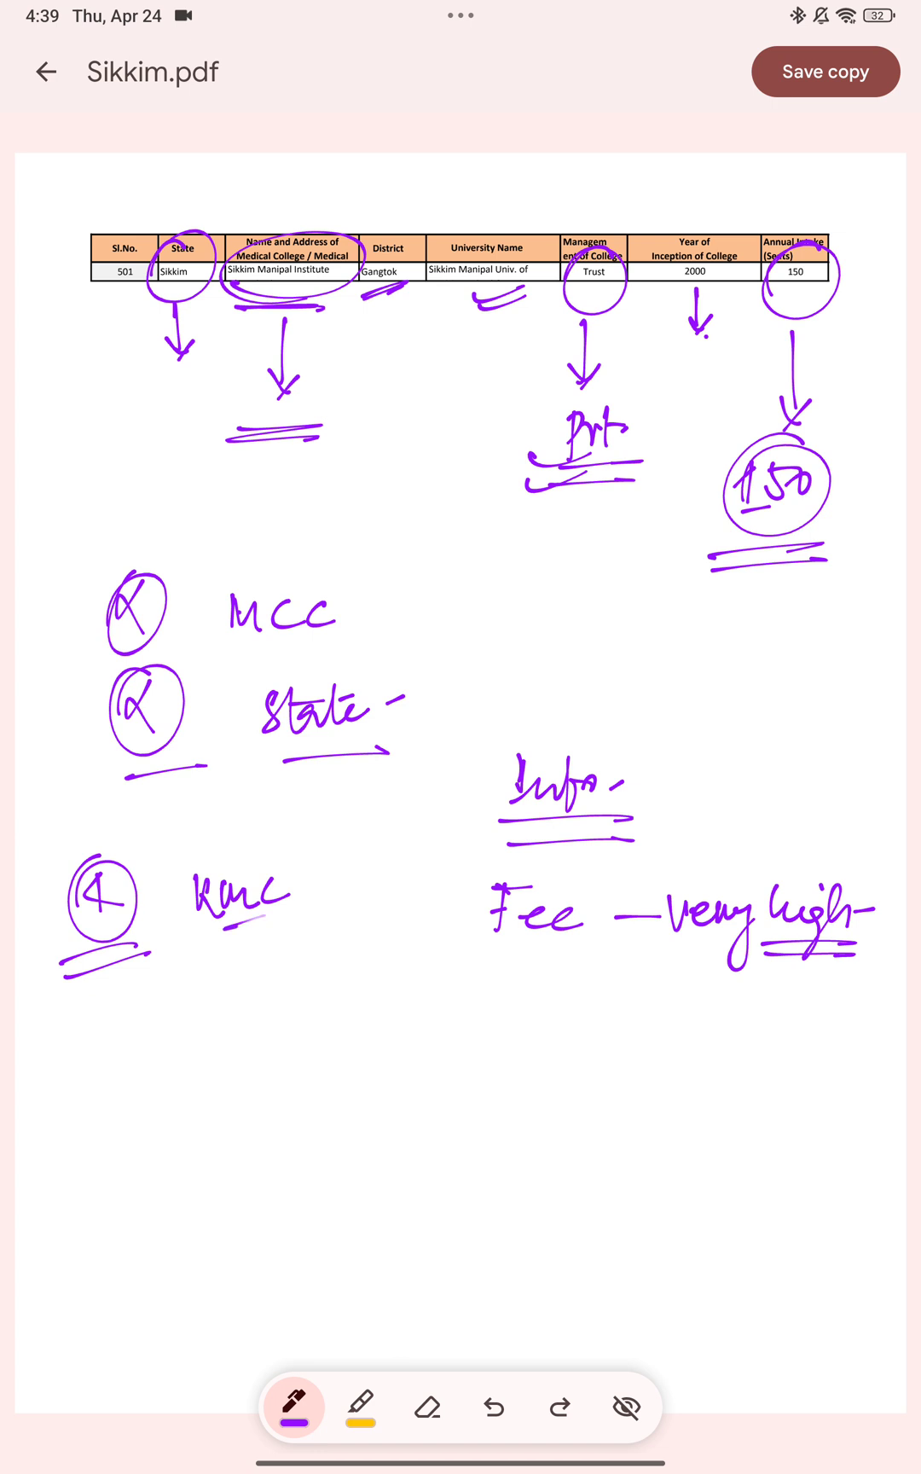
left_click_drag(220, 956, 332, 931)
left_click_drag(198, 1013, 287, 987)
Underline Fee, add slanted strokes by the name arrow and more underlines under the 150.
mouse_move(529, 963)
left_mouse_down()
mouse_move(601, 958)
mouse_move(627, 967)
left_mouse_up()
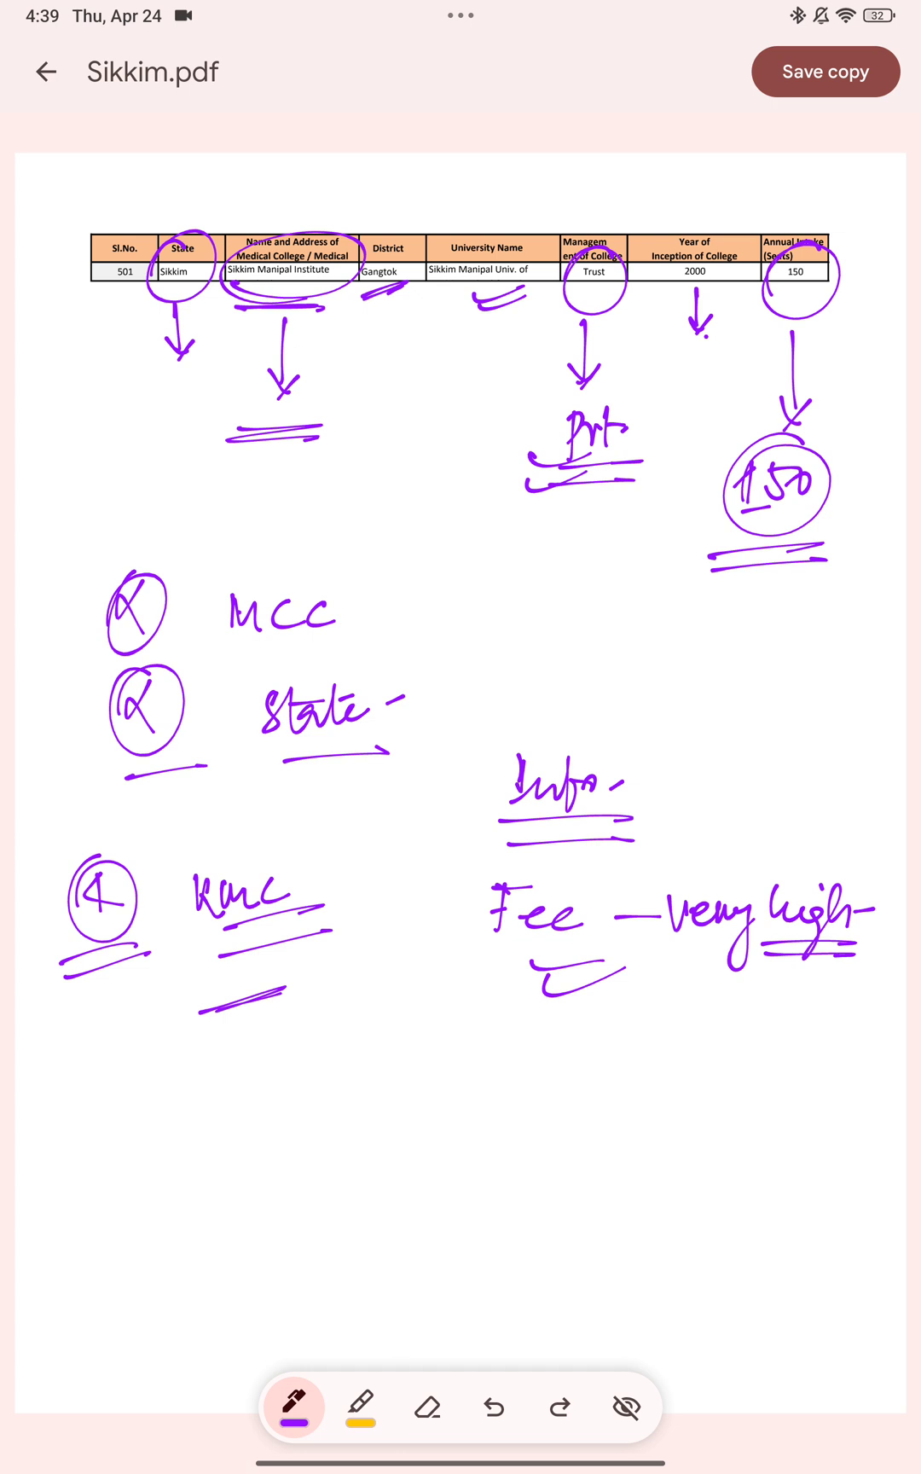
left_click_drag(220, 342, 270, 315)
left_click_drag(225, 344, 273, 325)
left_click_drag(716, 582, 804, 601)
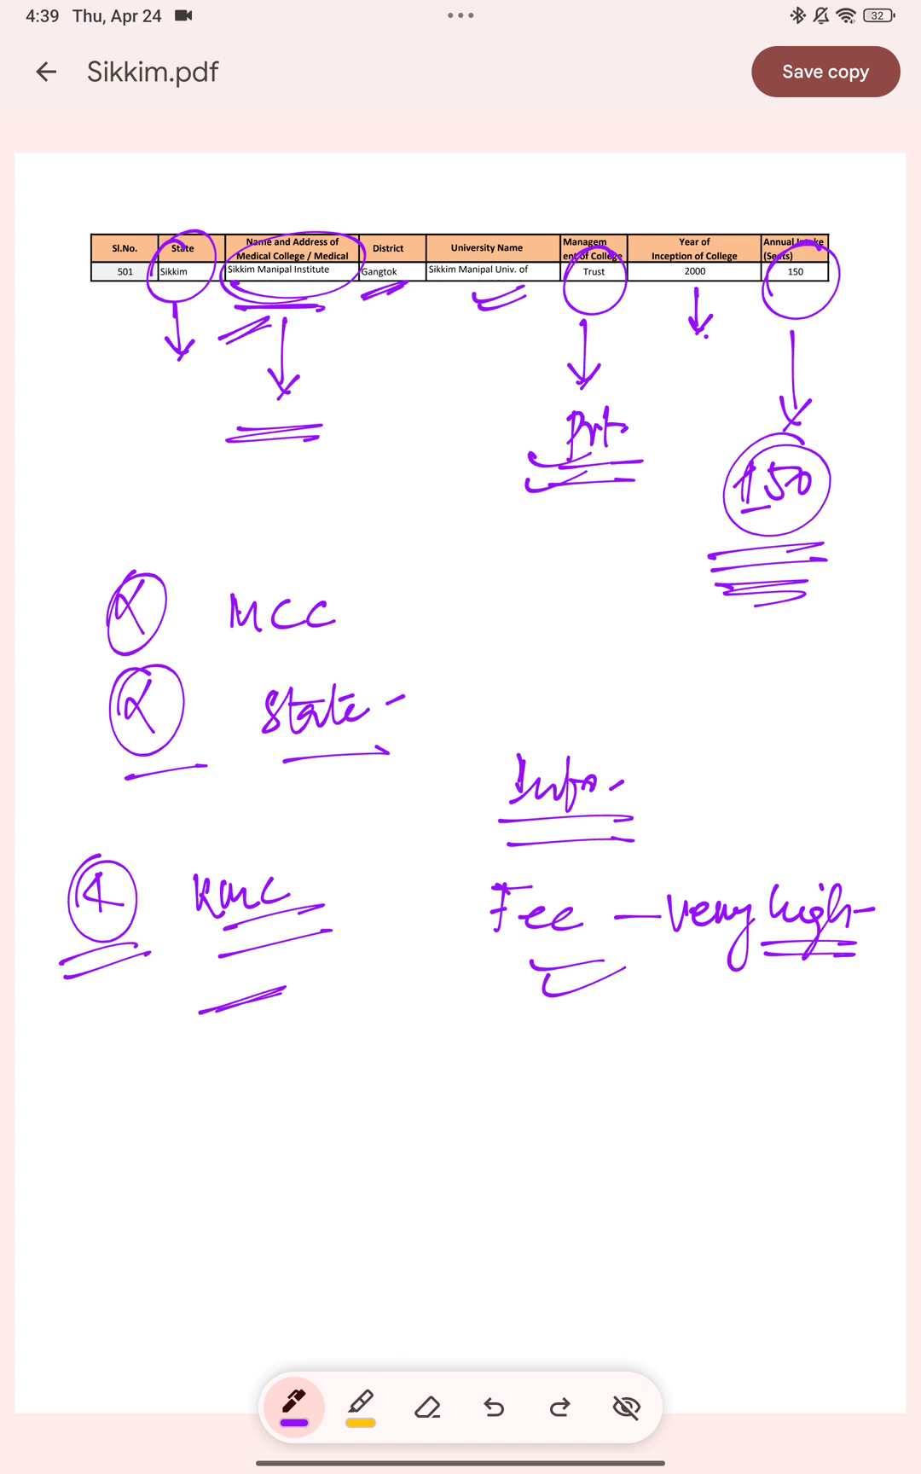